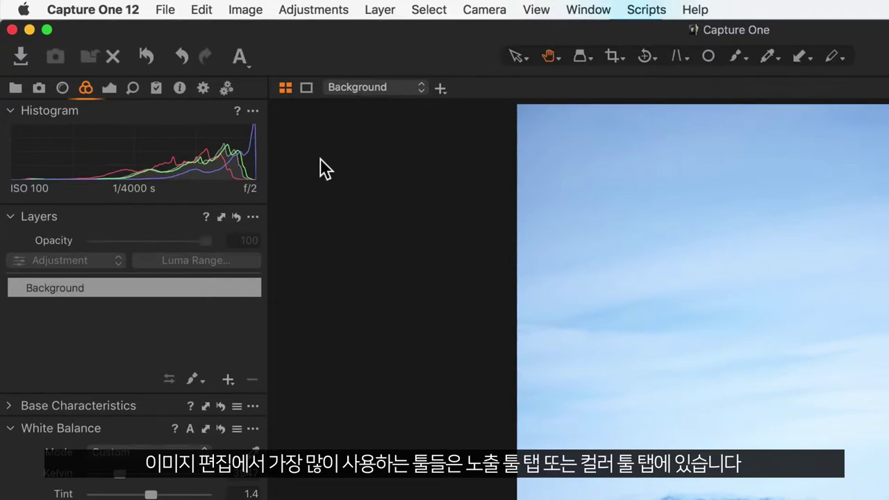
Step: Warm the ice landscape's white balance to 5036 K
left_click(111, 88)
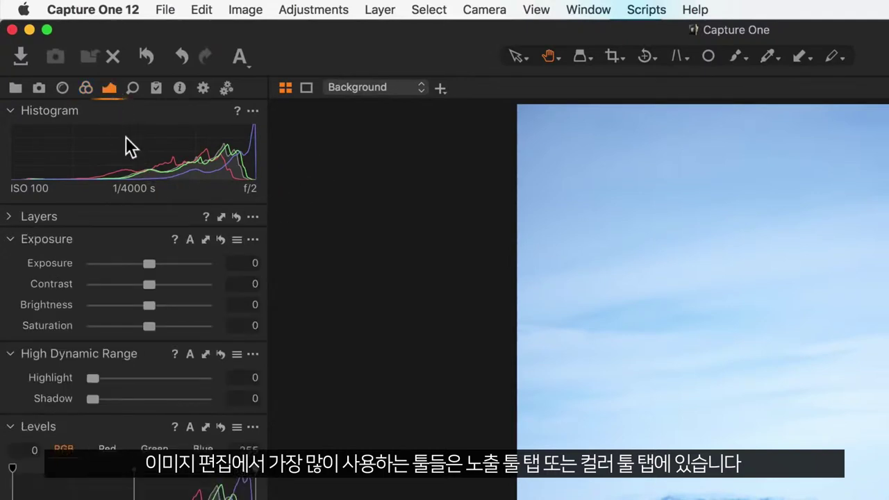
left_click(86, 88)
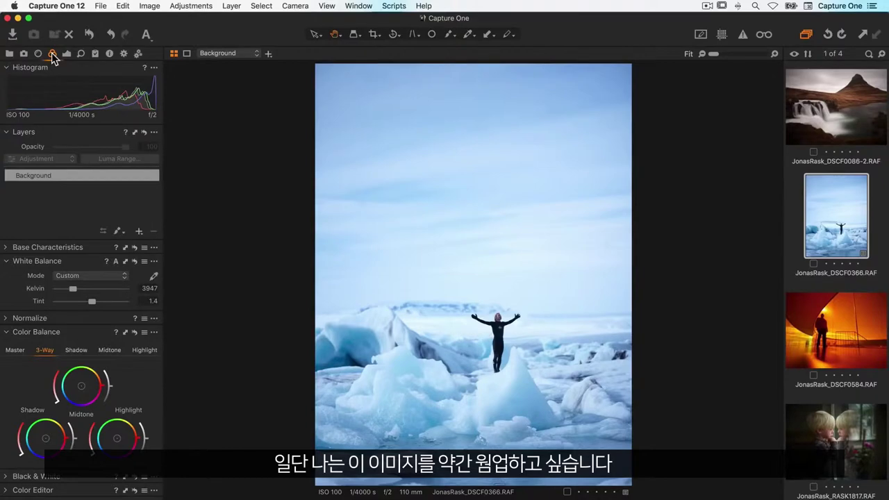
left_click_drag(74, 288, 79, 288)
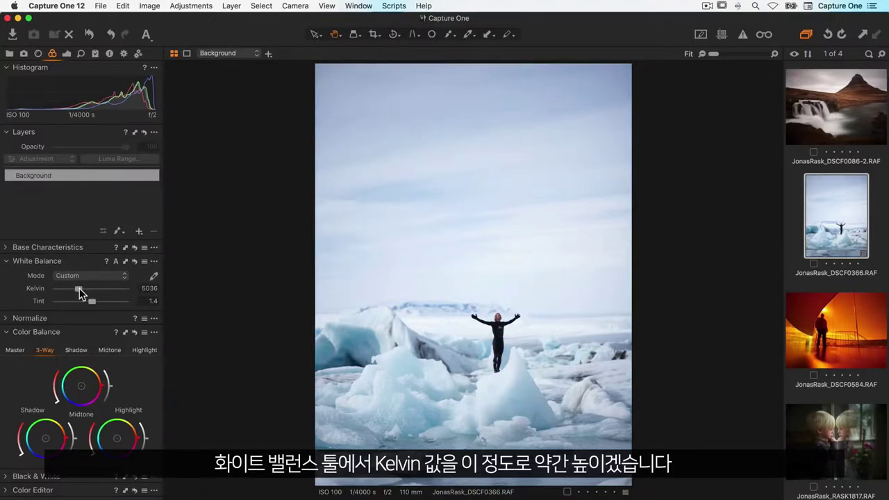
Step: Set Exposure 0.31, Contrast 5, Brightness 5, Saturation 8 and HDR Highlight 32
left_click(67, 54)
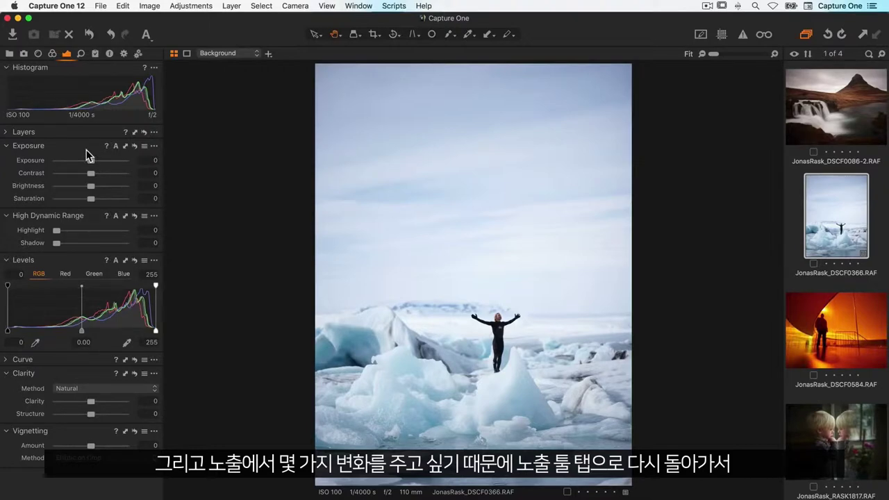
left_click_drag(90, 161, 94, 161)
left_click(95, 172)
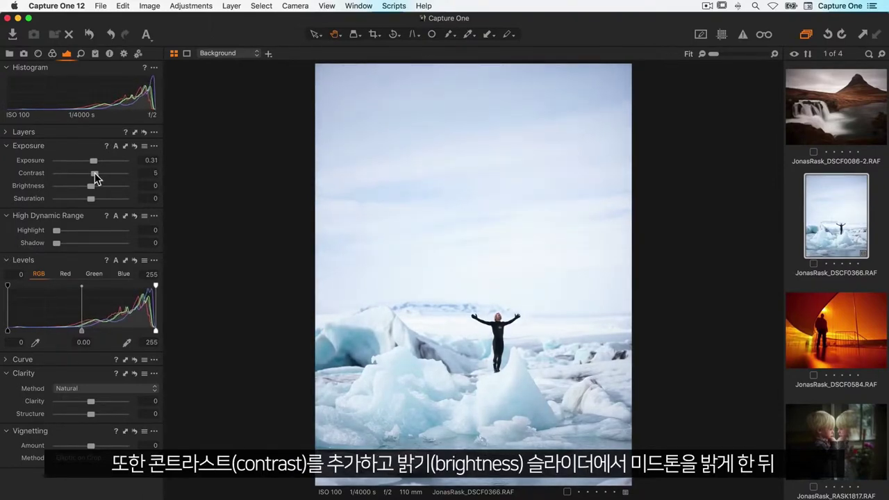
left_click_drag(90, 186, 93, 198)
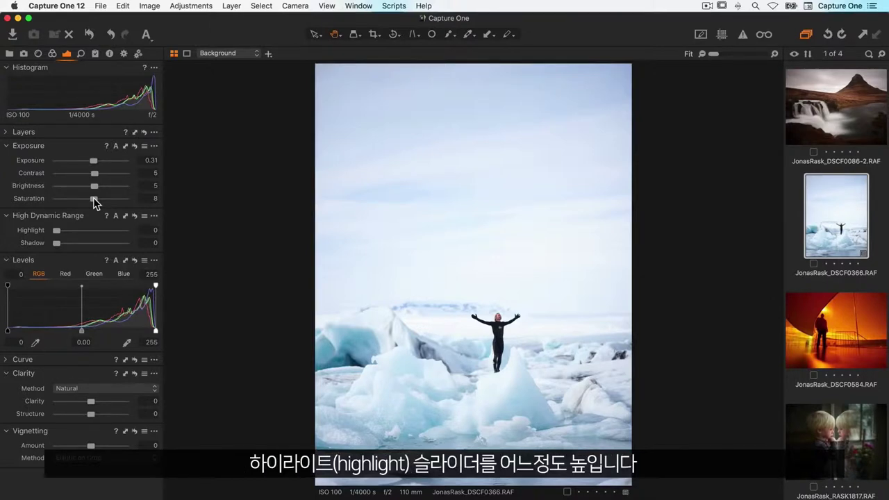
left_click_drag(57, 230, 77, 234)
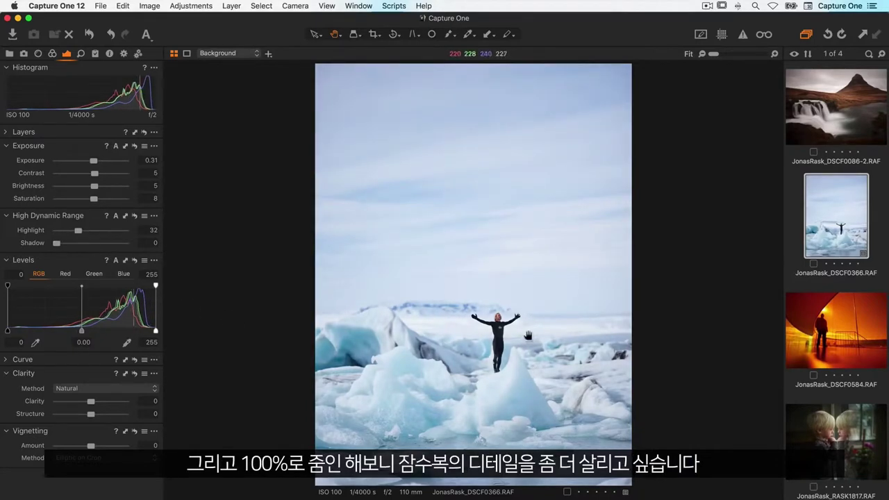
left_click(497, 338)
Step: Raise the HDR Shadow slider to 33 while checking the man's wetsuit at 100%
left_click_drag(481, 323, 367, 301)
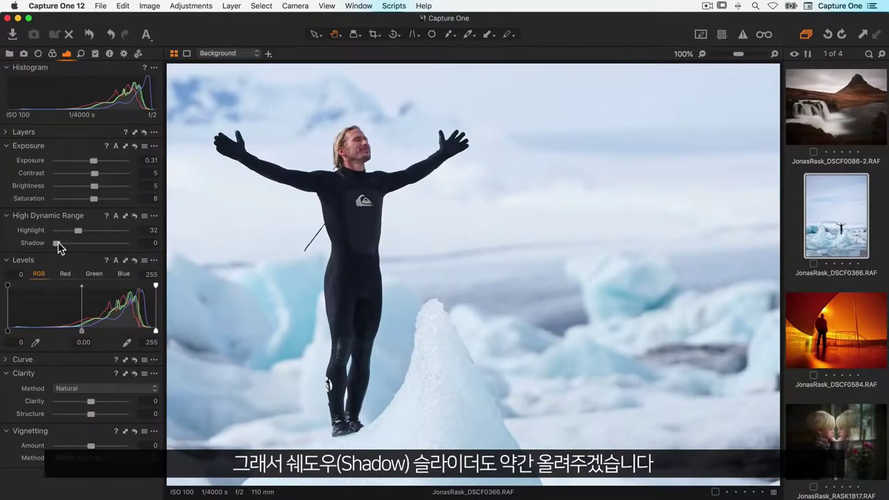
left_click_drag(63, 242, 80, 243)
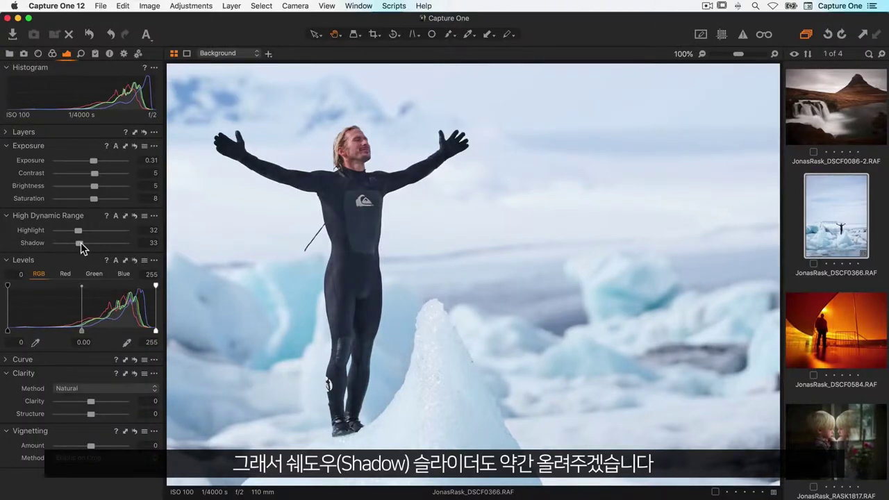
double_click(323, 288)
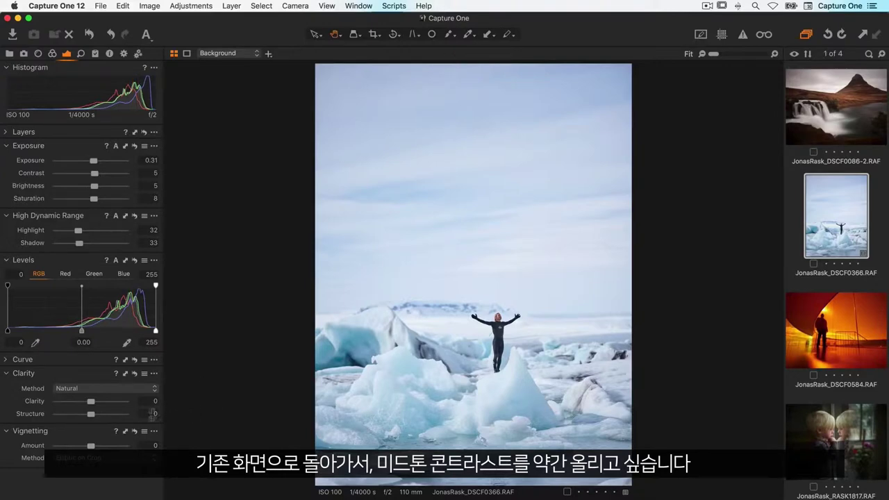
Step: Set Clarity and Structure to 55 on the glacier photo and add a -0.98 vignette
left_click_drag(95, 402, 114, 402)
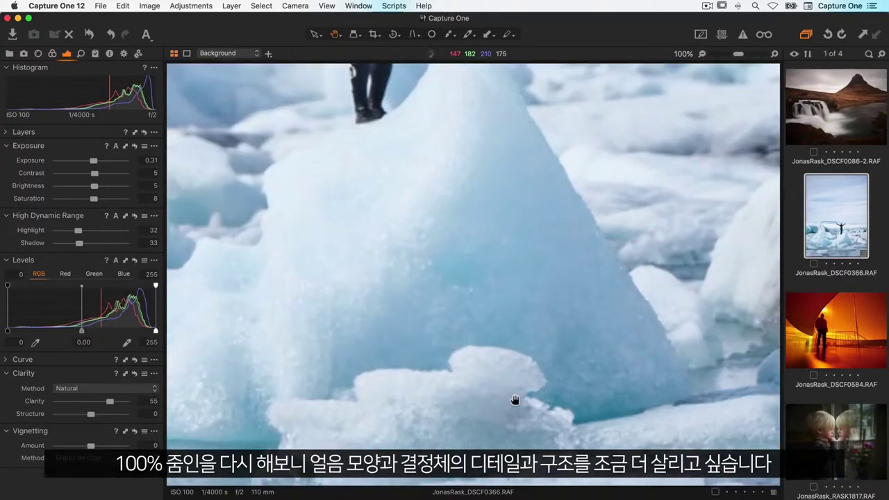
left_click(514, 399)
left_click_drag(492, 357, 478, 375)
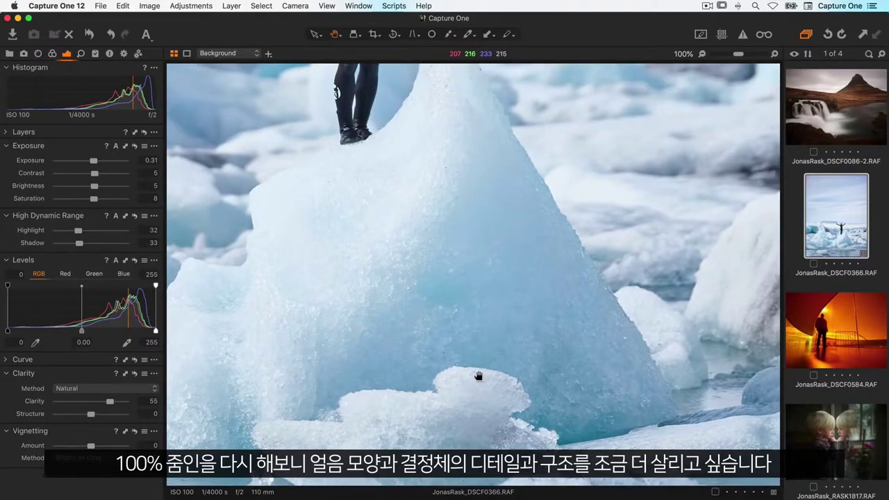
left_click_drag(90, 413, 108, 414)
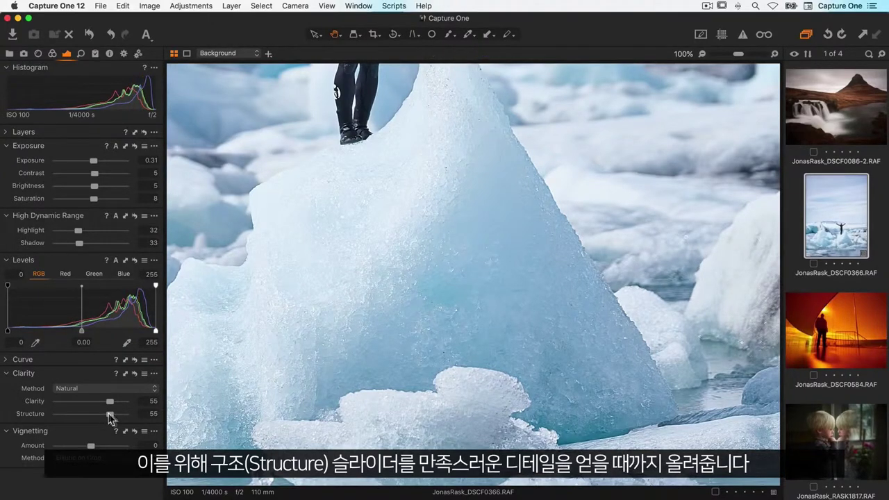
left_click(353, 342)
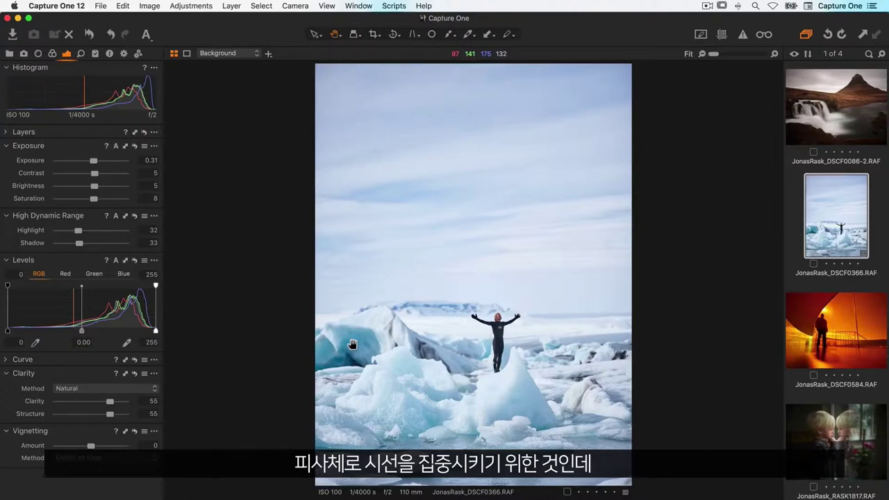
left_click_drag(91, 446, 82, 448)
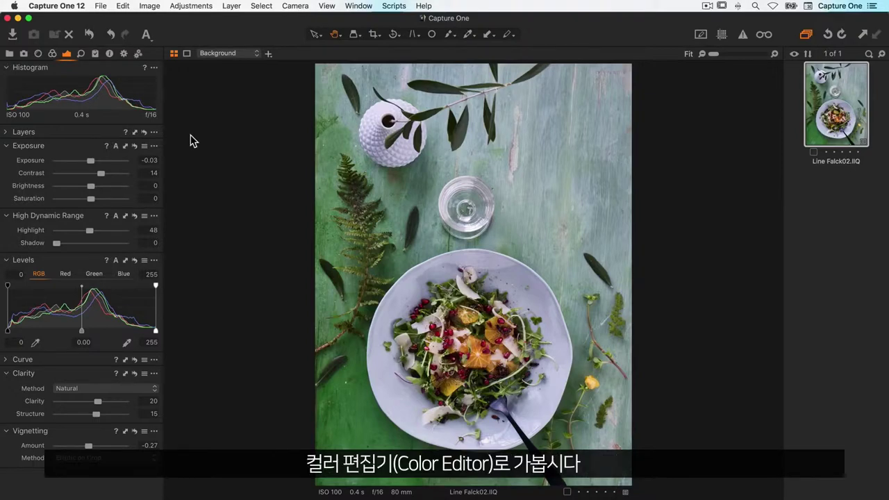
Step: In Color Editor Basic, raise red saturation to 40.9, orange to 41.4 and teal to 27.3
left_click(52, 54)
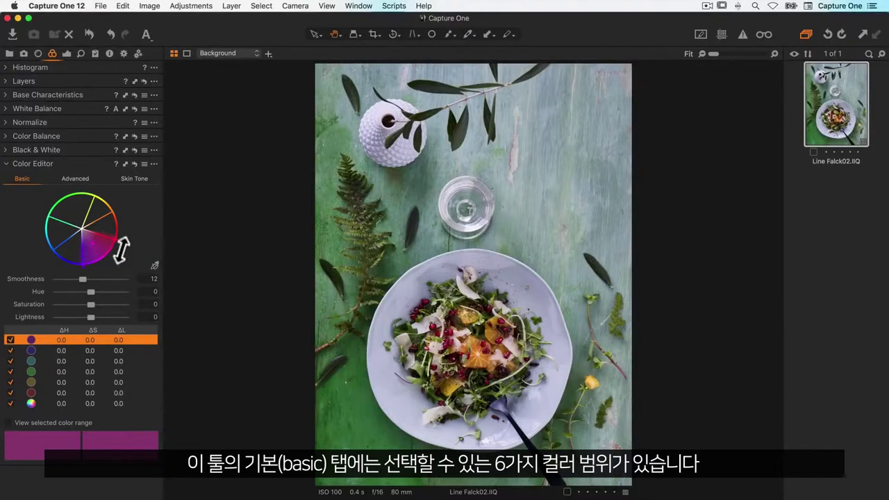
left_click(111, 237)
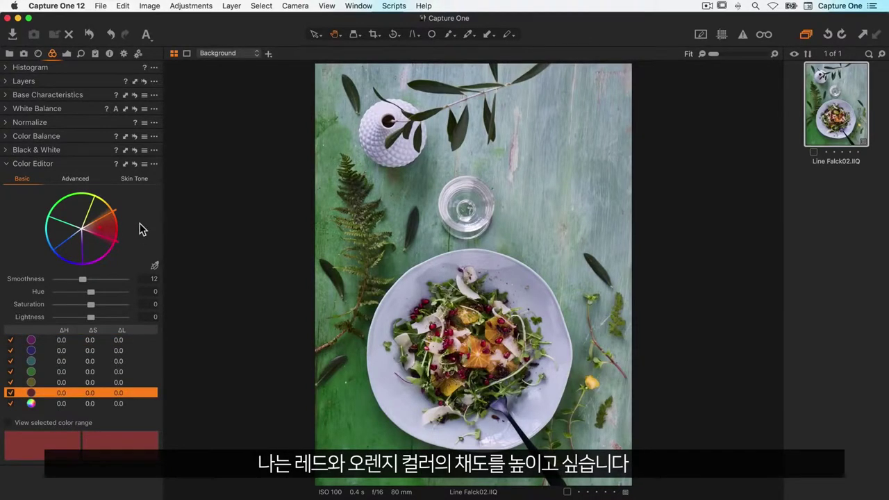
left_click_drag(91, 305, 107, 304)
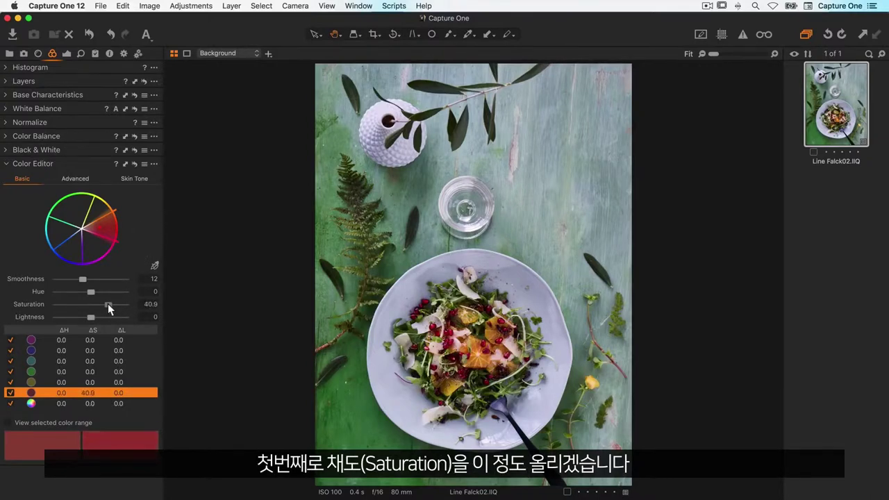
left_click(98, 213)
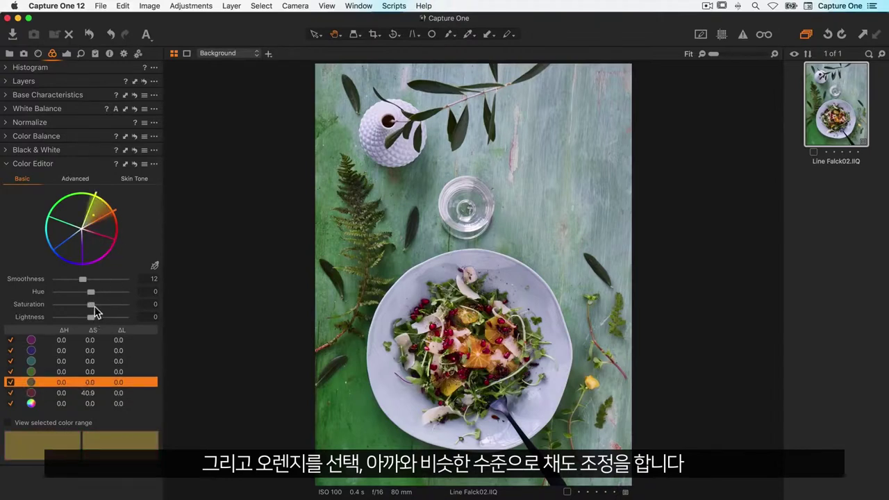
left_click_drag(92, 304, 110, 303)
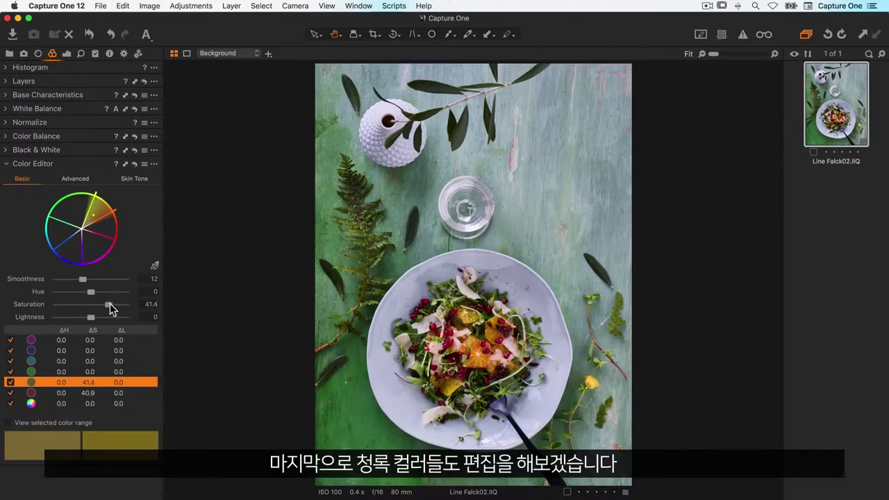
left_click(56, 239)
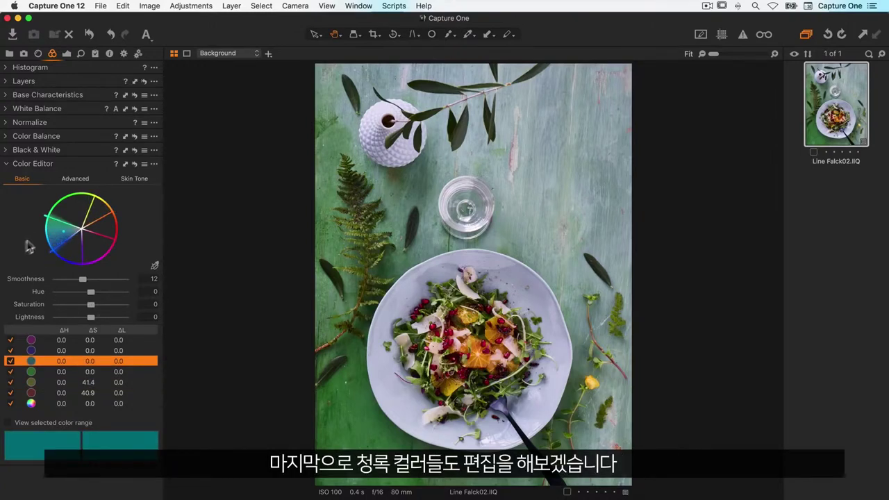
left_click_drag(90, 305, 108, 304)
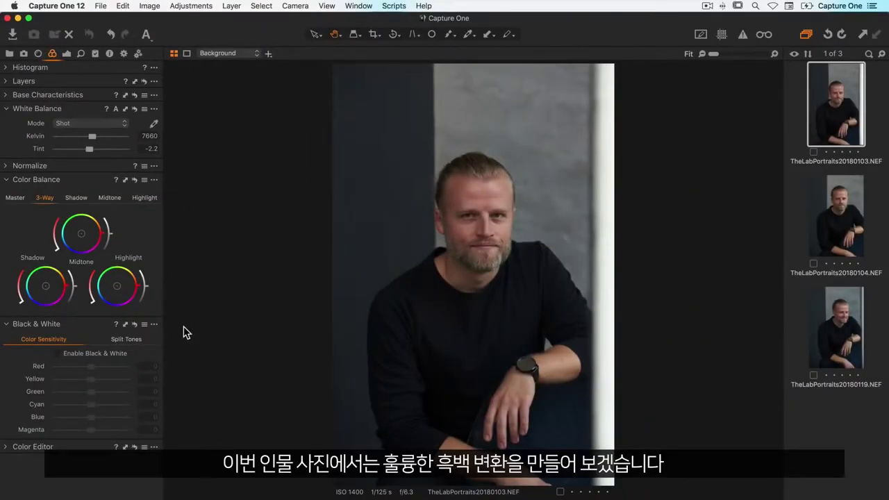
Step: Convert the portrait to black and white with Red sensitivity -13 and Yellow -21
left_click(58, 353)
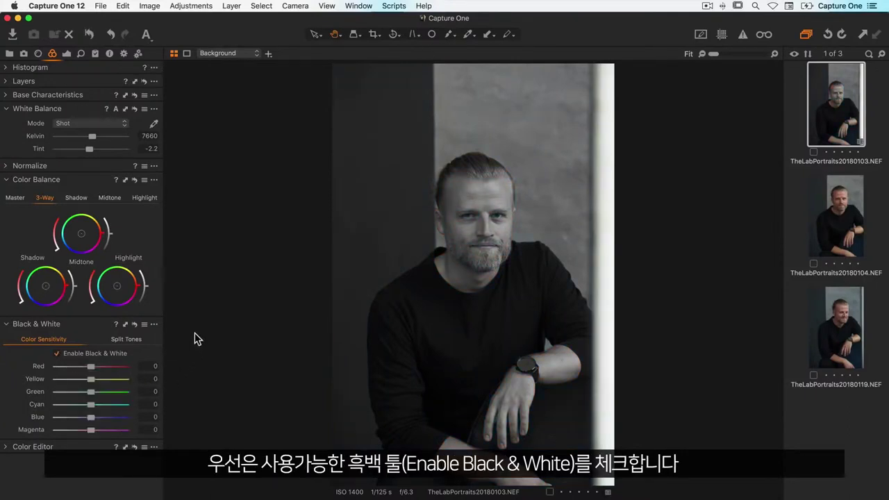
left_click_drag(88, 365, 86, 366)
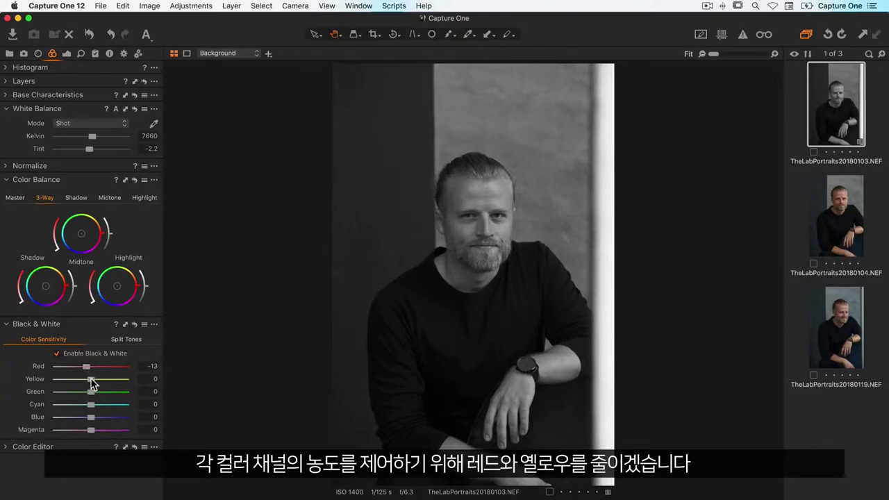
left_click_drag(90, 378, 84, 378)
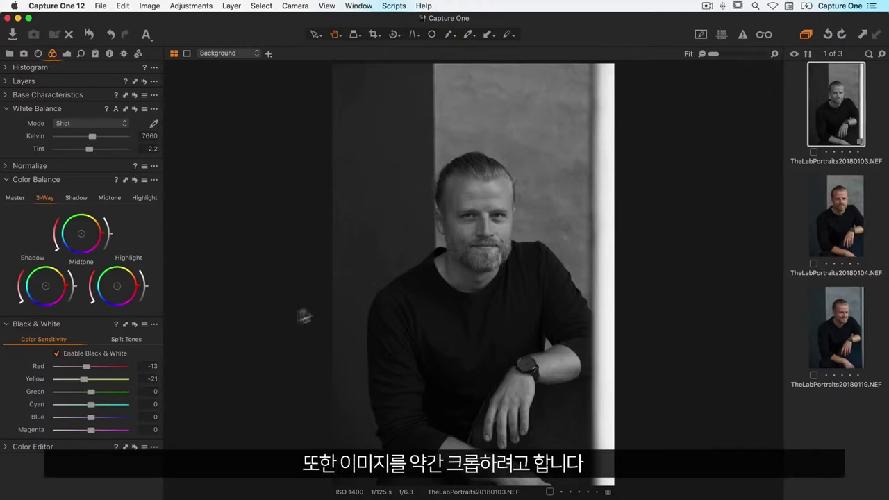
Step: Crop the black-and-white portrait to a tighter 12.28 × 17.49 in frame
left_click(373, 35)
left_click_drag(344, 111, 603, 480)
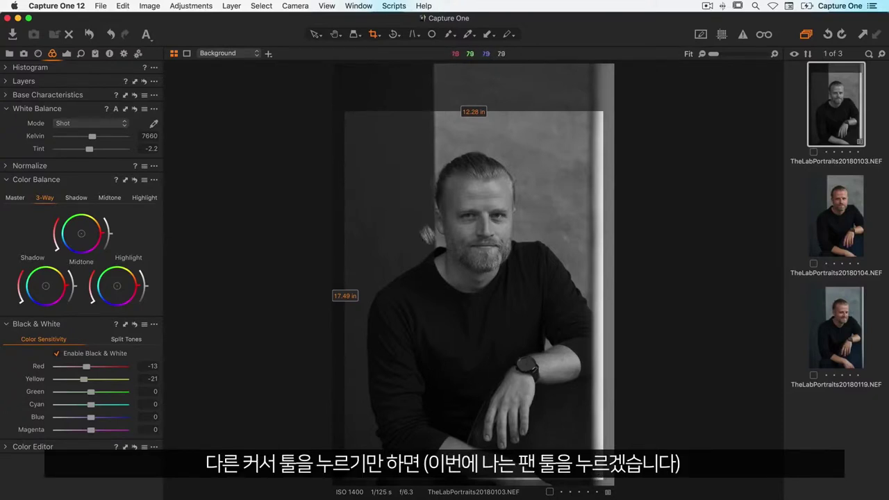
left_click(334, 35)
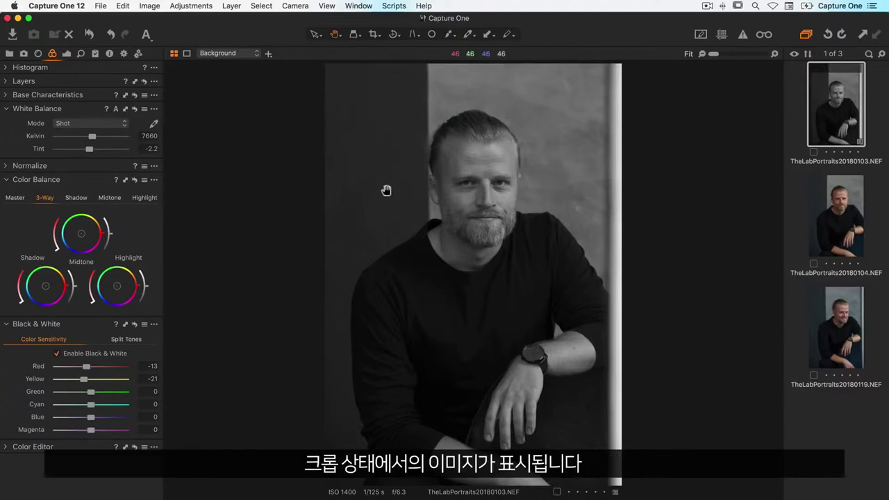
left_click(67, 54)
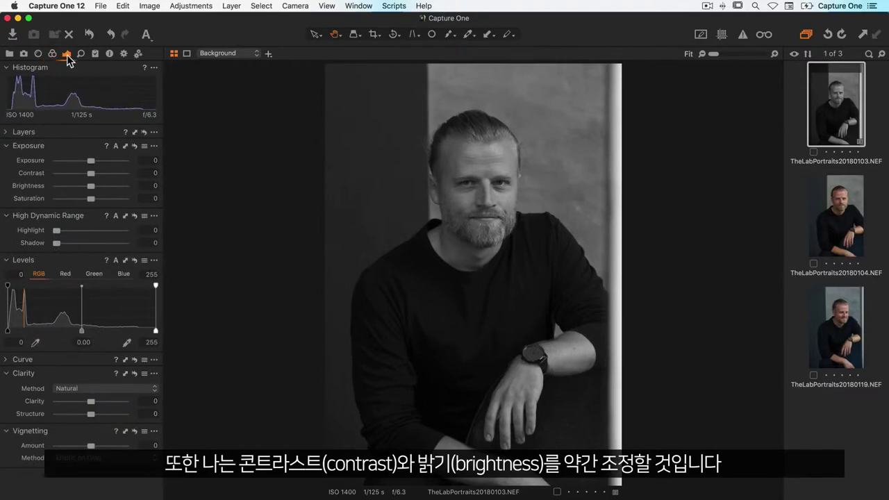
Step: Give the portrait Exposure -0.21, Contrast 6, Brightness 5 and HDR Shadow 11
left_click_drag(91, 159, 94, 174)
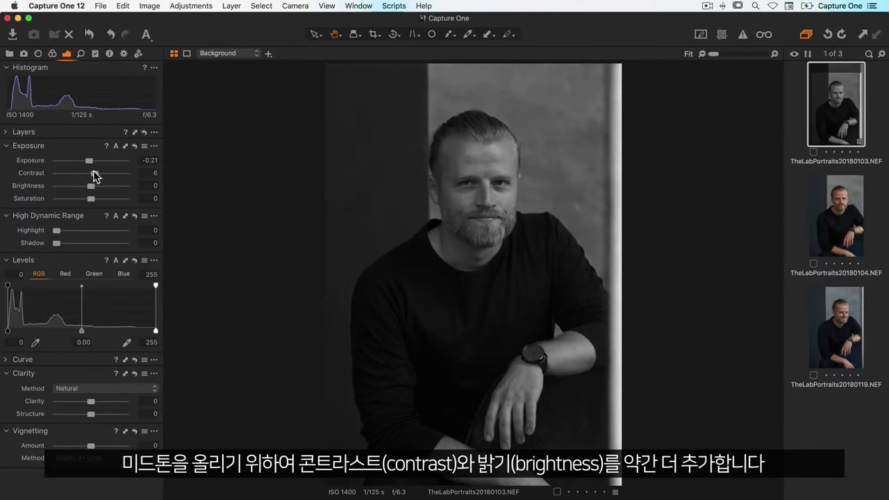
left_click_drag(91, 187, 95, 189)
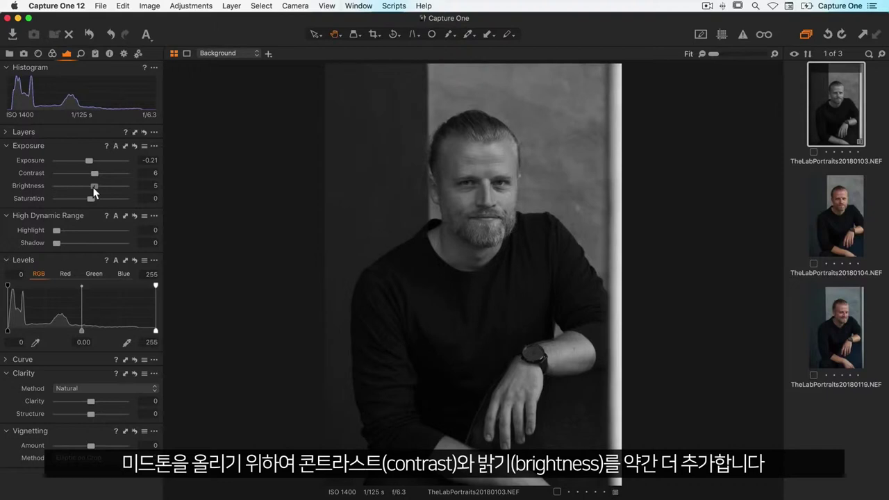
left_click_drag(57, 242, 65, 244)
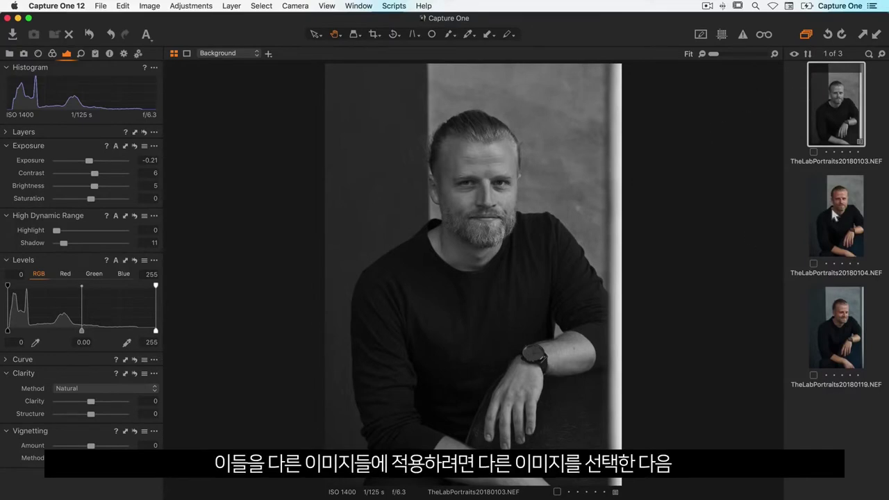
Step: Apply the copied adjustments to portraits 104 and 119, then reselect portrait 103
left_click(837, 231)
left_click(842, 309, "super")
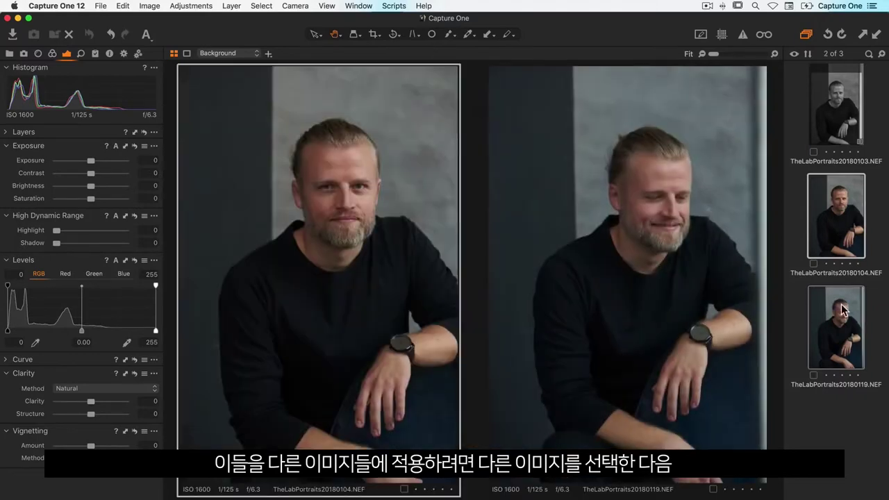
left_click(876, 40)
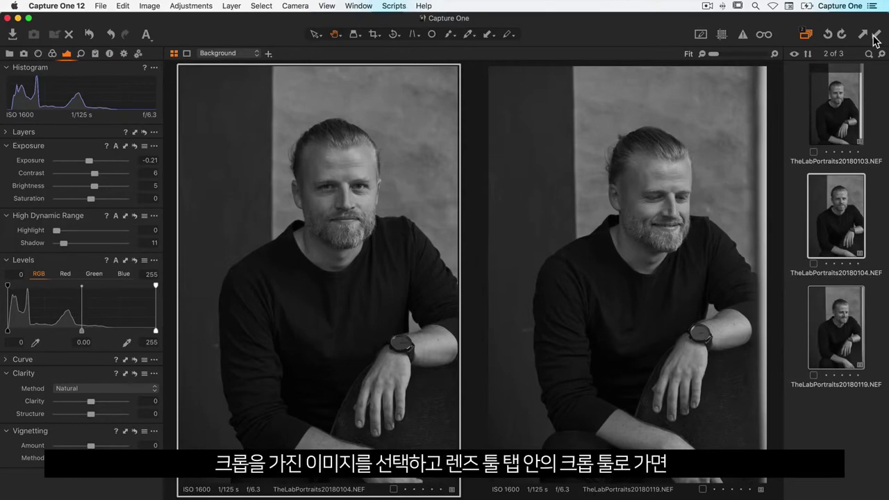
left_click(843, 97)
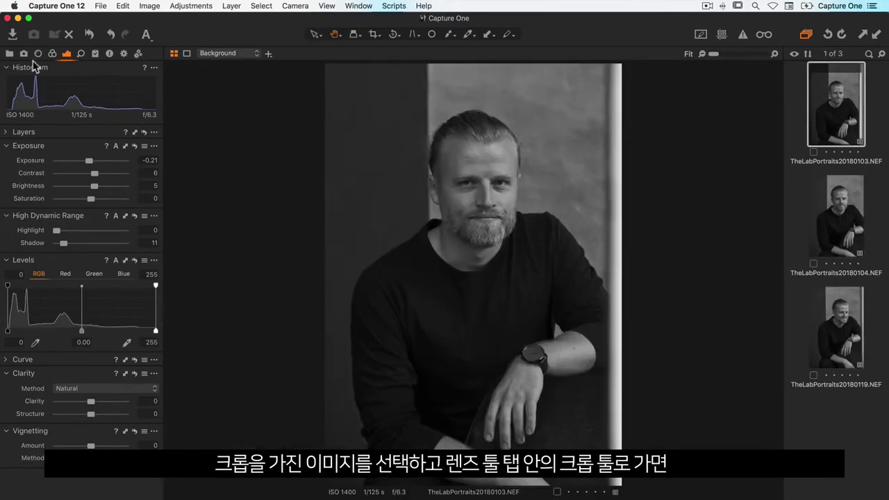
Step: Copy the Crop adjustment from portrait 103 and apply it to portraits 104 and 119
left_click(38, 54)
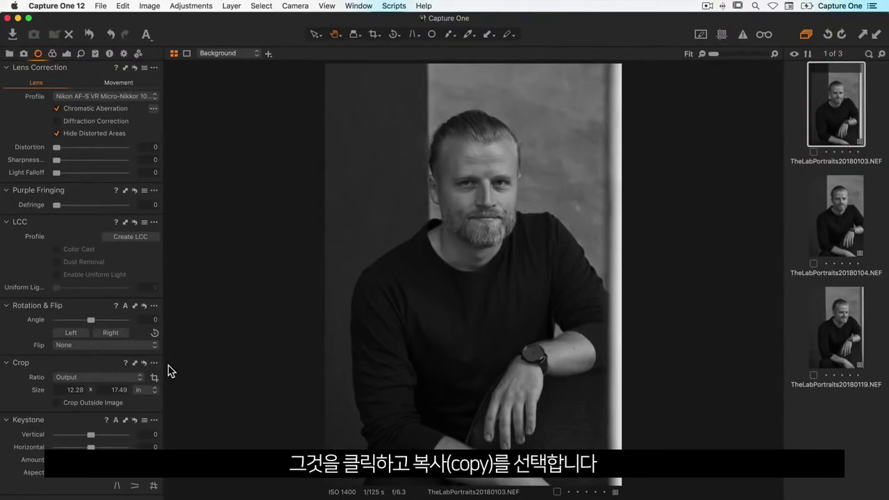
left_click(134, 363)
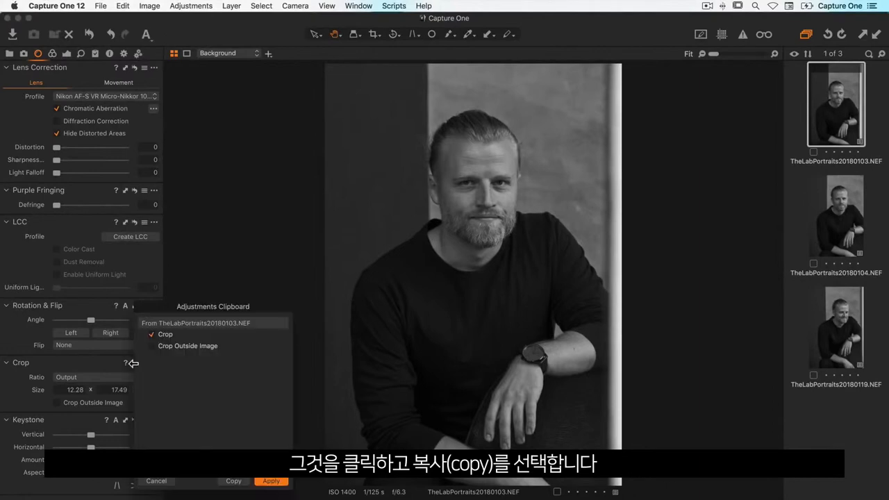
left_click(233, 481)
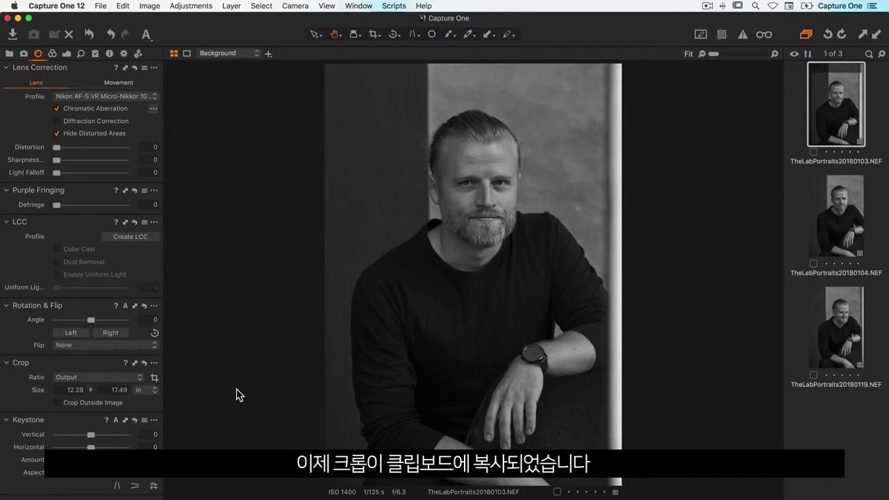
left_click(824, 229)
left_click(834, 316, "shift")
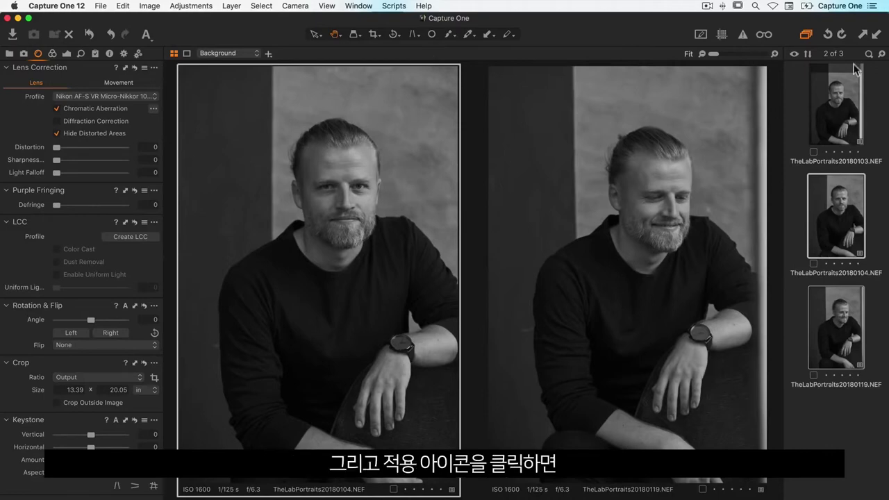
left_click(874, 38)
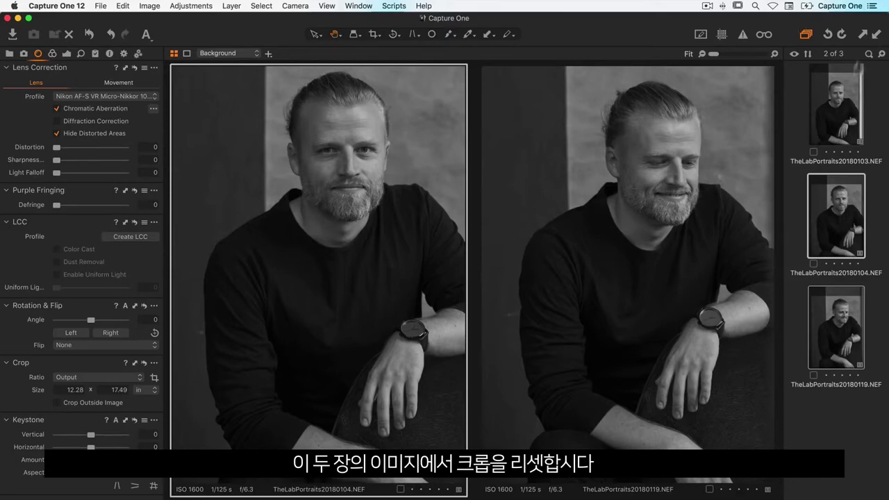
Step: Reset the crop on portraits 104 and 119, then select all three portraits
left_click(144, 364)
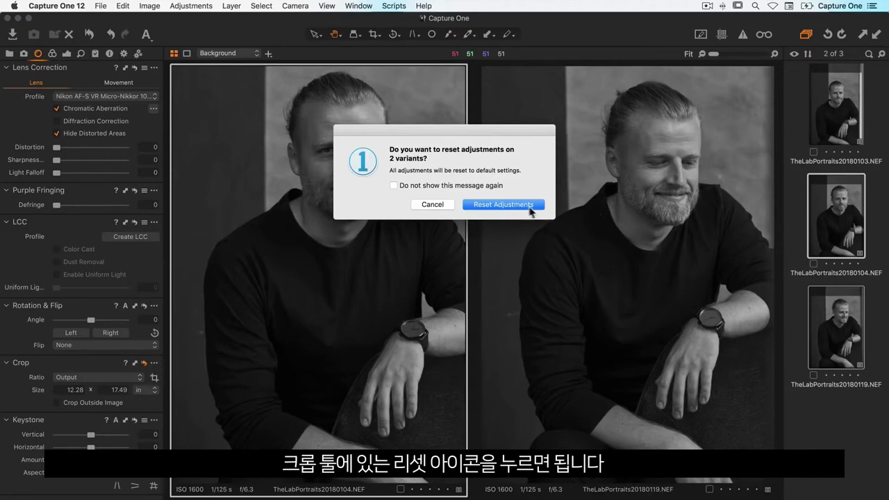
left_click(479, 204)
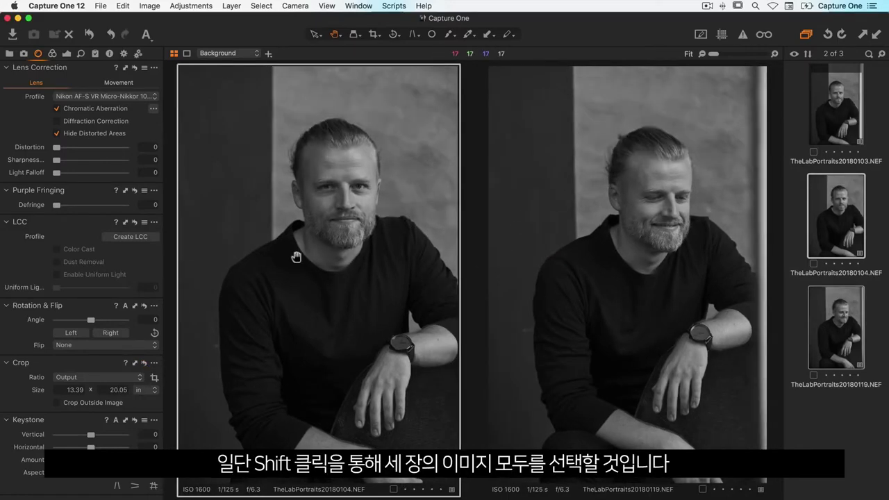
left_click(828, 132)
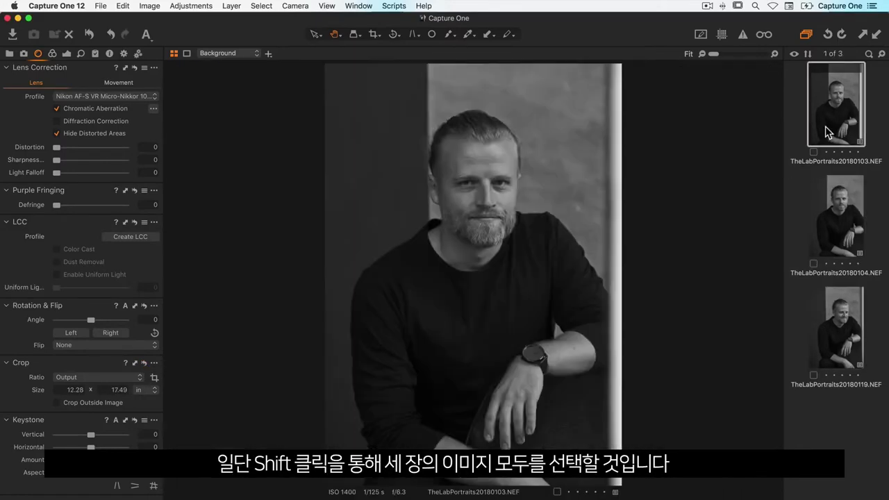
left_click(845, 319, "shift")
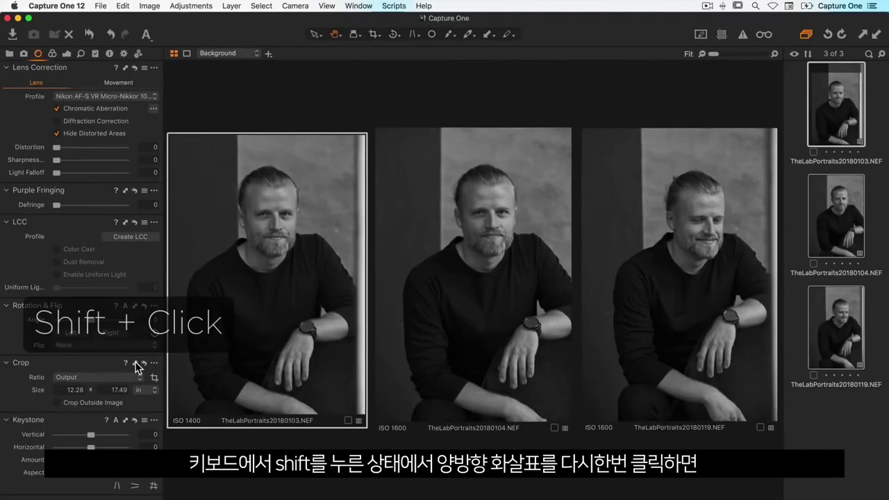
Step: Copy the first portrait's crop to all three portraits and raise its Contrast to 13
left_click(135, 363, "shift")
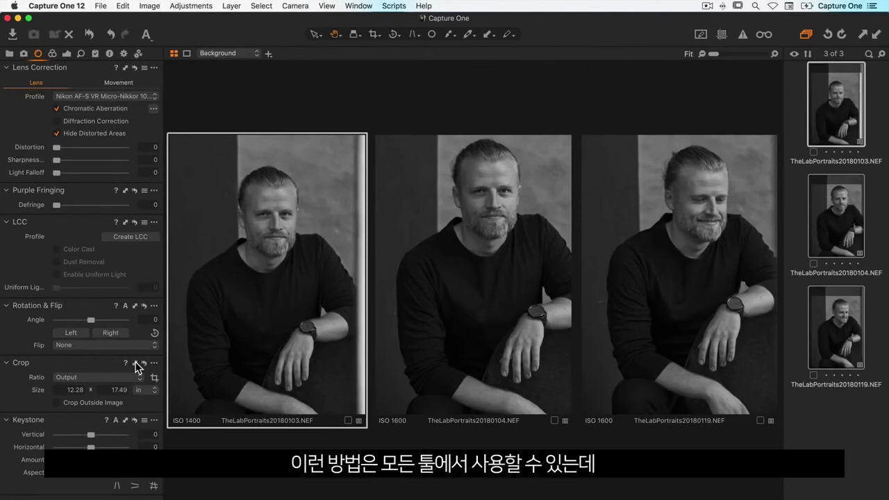
left_click(67, 55)
left_click_drag(91, 174, 100, 177)
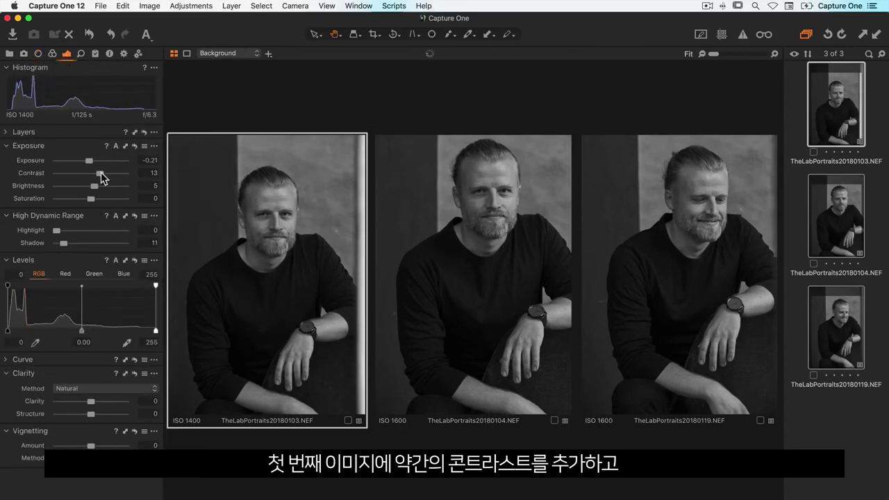